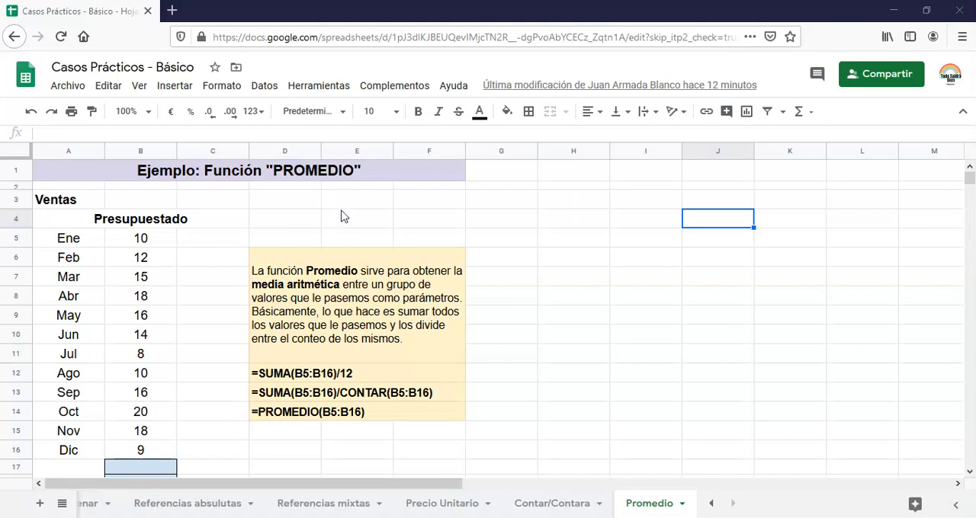
Enter the partial formula =med in cell H4 to bring up the matching function suggestions, then select the PROMEDIO example in D14.
{"action": "left_click", "coordinate": [577, 221]}
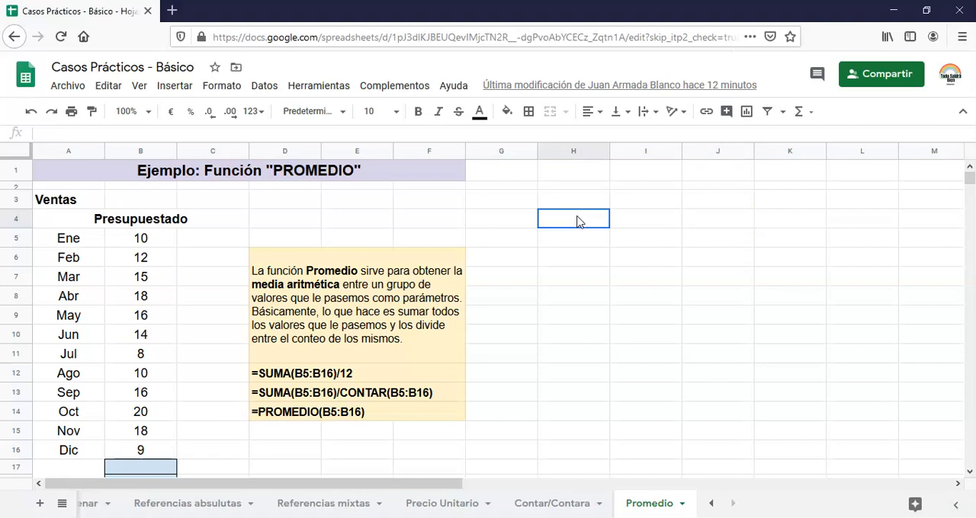
{"action": "type", "text": "="}
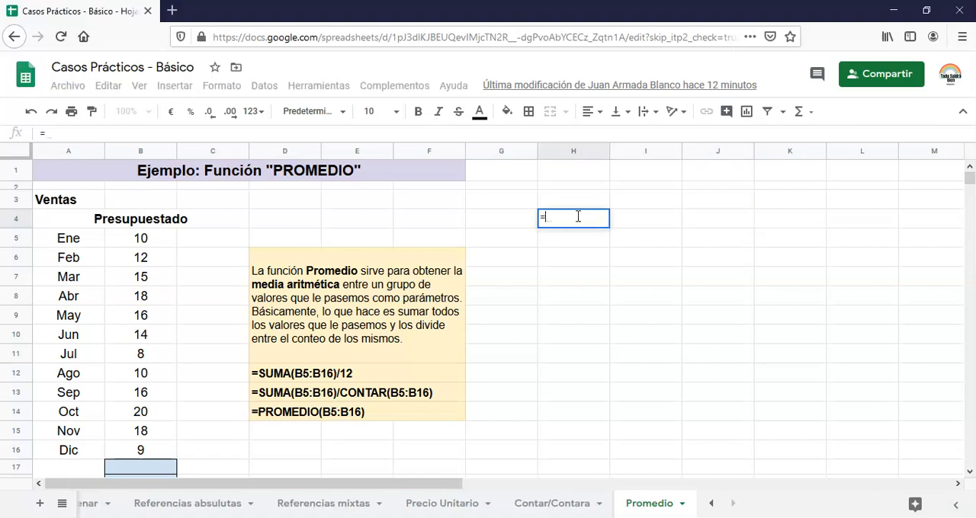
{"action": "type", "text": "med"}
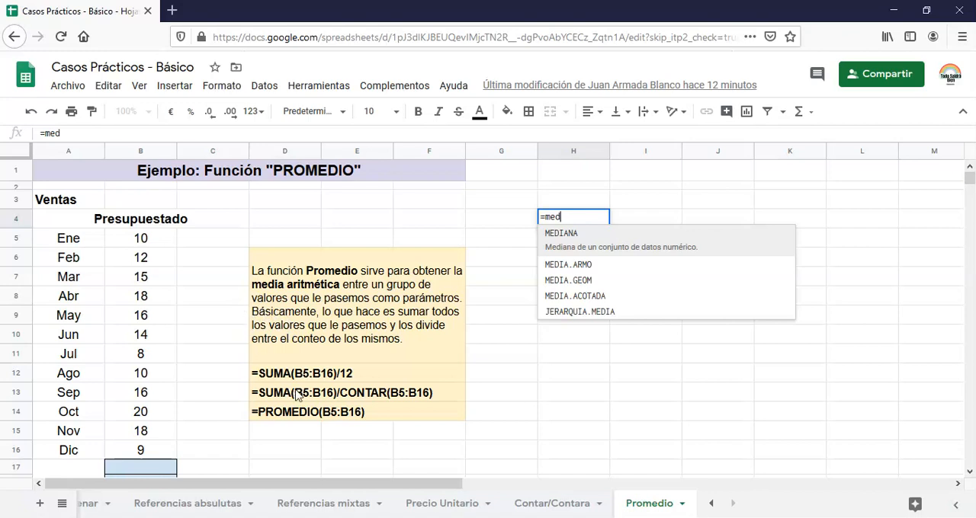
{"action": "left_click", "coordinate": [275, 429]}
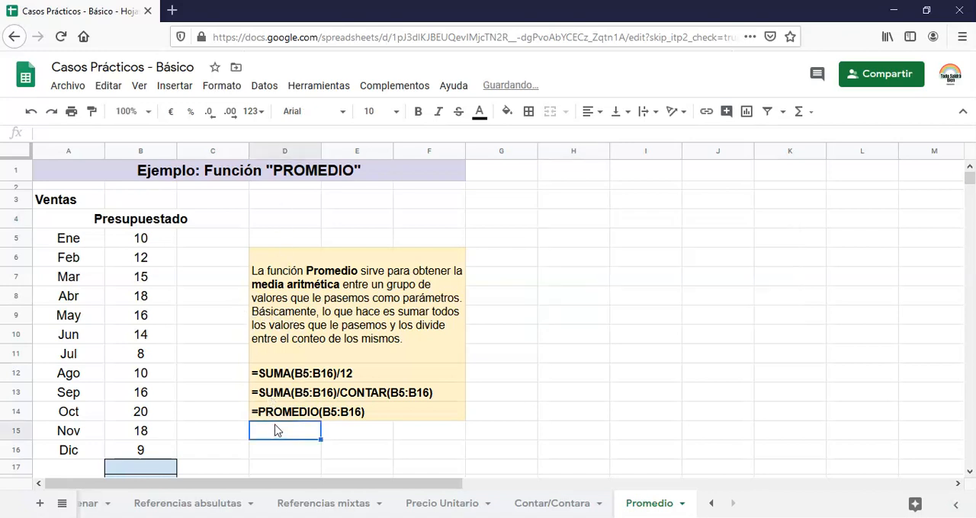
{"action": "left_click", "coordinate": [277, 415]}
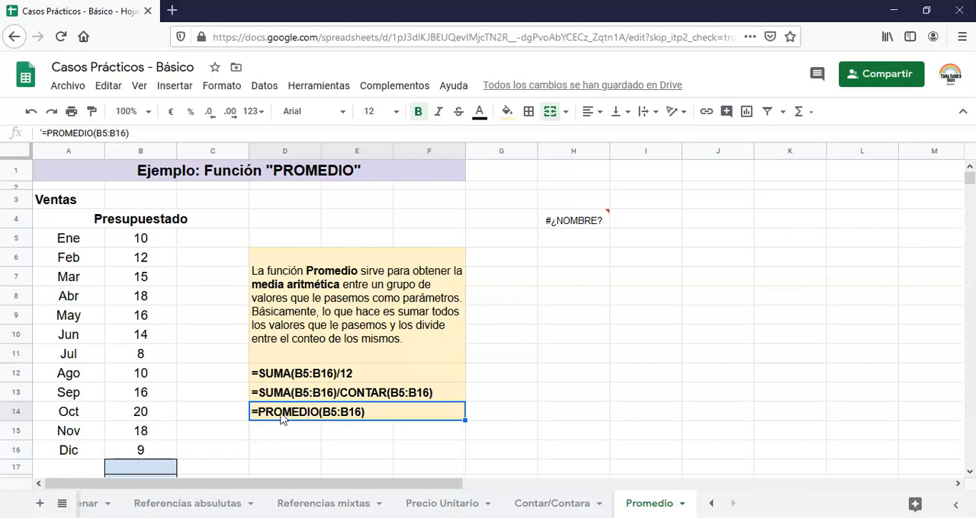
Calculate the average of the monthly budgeted sales in cell B17 with the formula =PROMEDIO(B5:B16).
{"action": "scroll", "coordinate": [209, 423], "scroll_direction": "down", "scroll_amount": 1}
{"action": "left_click", "coordinate": [133, 423]}
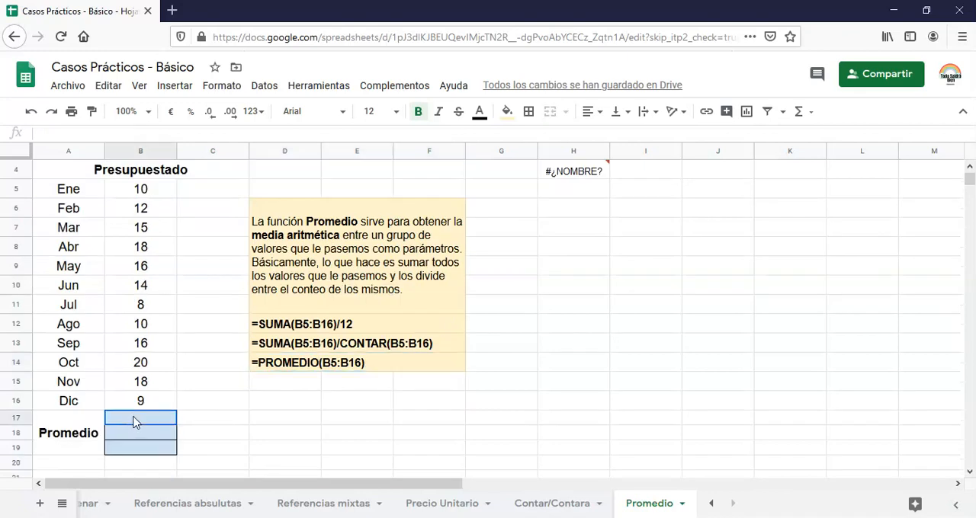
{"action": "double_click", "coordinate": [134, 419]}
{"action": "type", "text": "=p"}
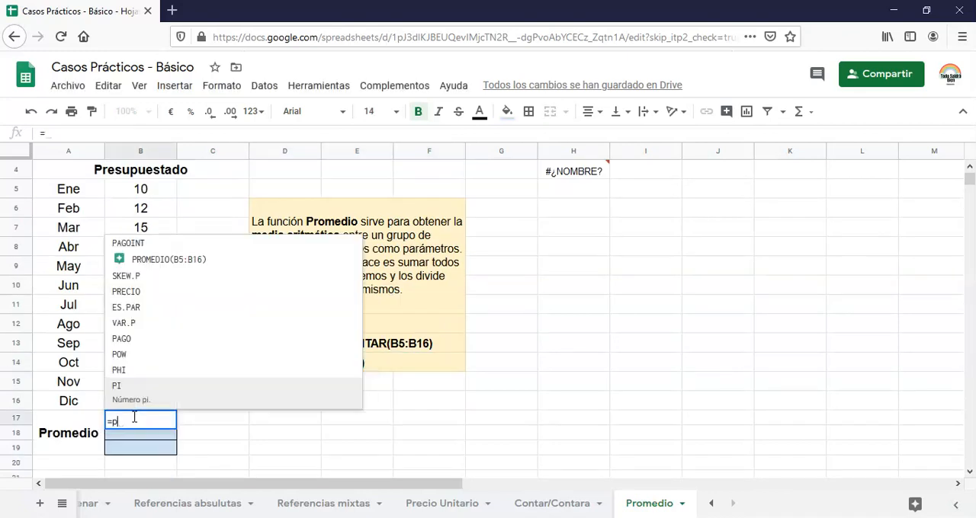
{"action": "type", "text": "romedio"}
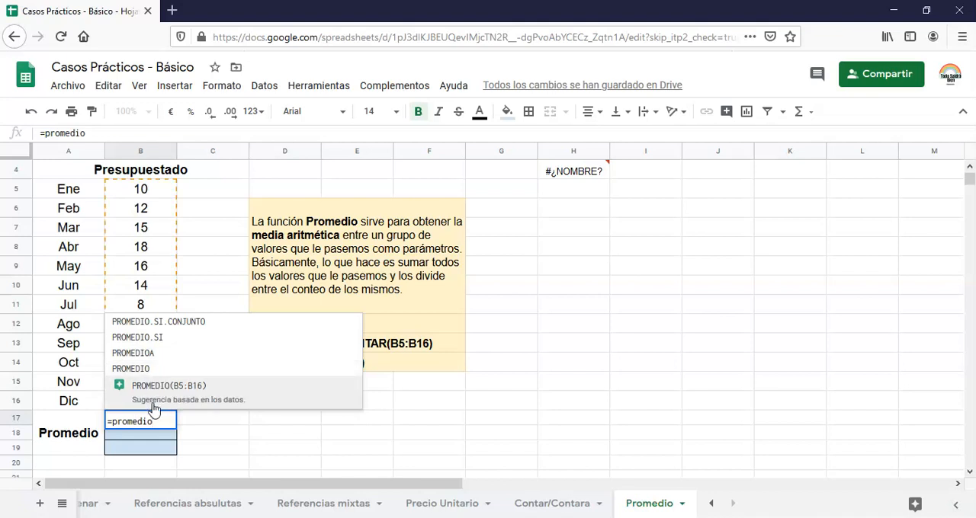
{"action": "left_click", "coordinate": [147, 399]}
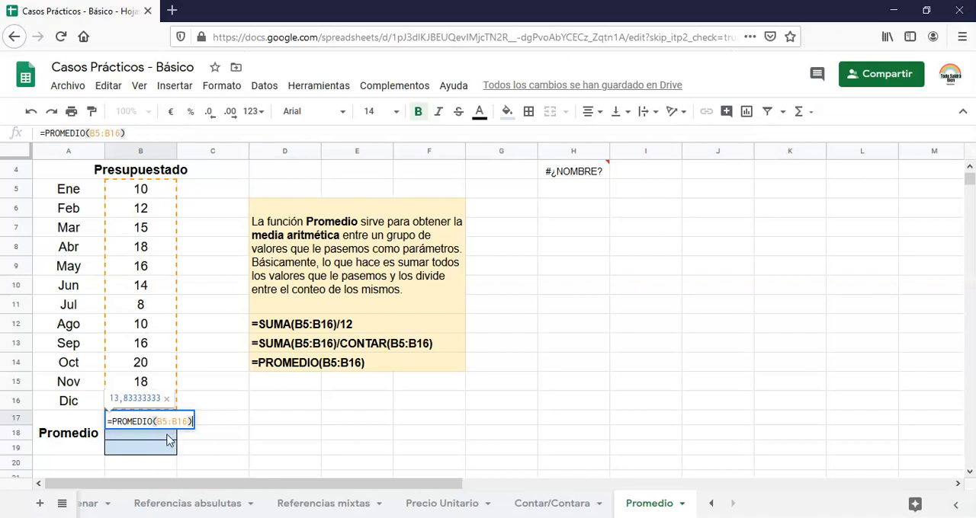
{"action": "key", "text": "Return"}
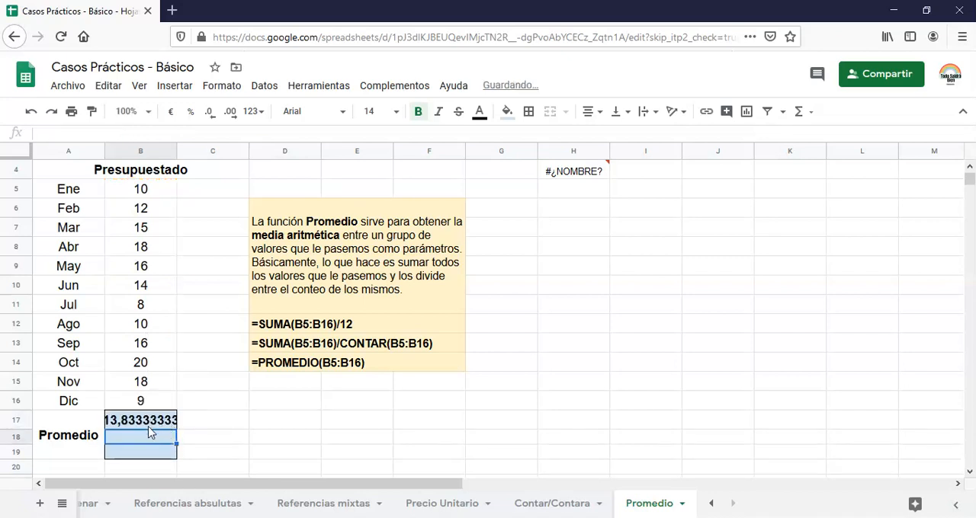
Format the PROMEDIO result in cell B17 to show one decimal place.
{"action": "key", "text": "shift+Return"}
{"action": "left_click", "coordinate": [230, 112]}
{"action": "left_click", "coordinate": [230, 112]}
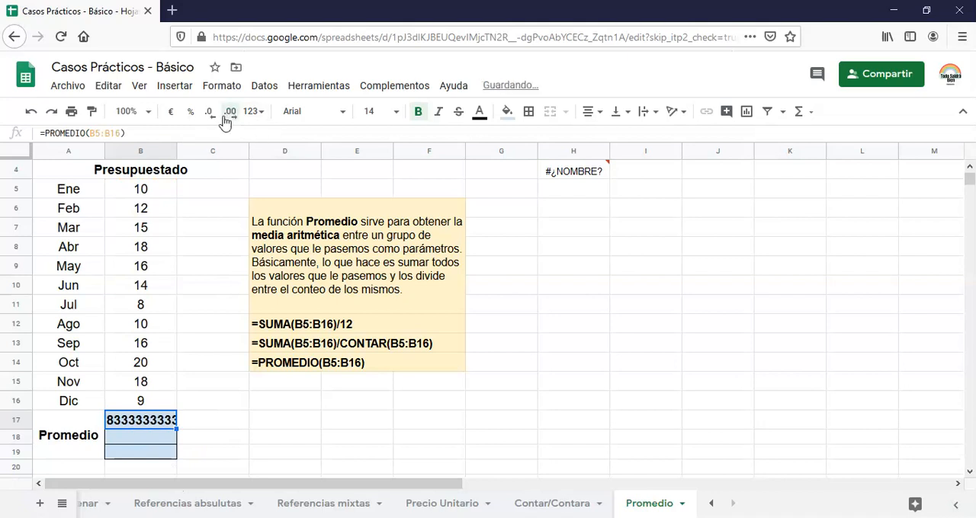
{"action": "left_click", "coordinate": [209, 113]}
{"action": "left_click", "coordinate": [209, 114]}
{"action": "left_click", "coordinate": [209, 115]}
{"action": "left_click", "coordinate": [209, 114]}
{"action": "left_click", "coordinate": [209, 114]}
{"action": "left_click", "coordinate": [209, 114]}
{"action": "left_click", "coordinate": [209, 115]}
{"action": "left_click", "coordinate": [209, 114]}
{"action": "left_click", "coordinate": [209, 115]}
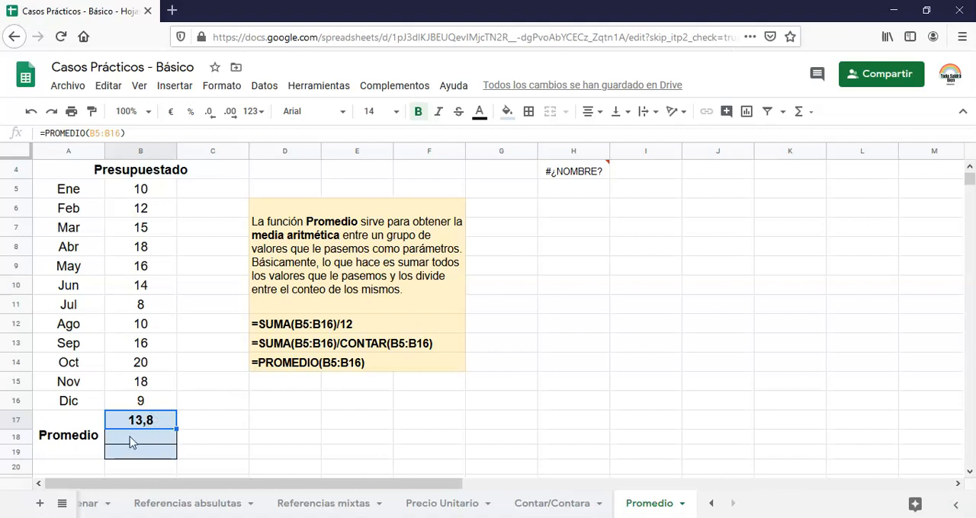
Calculate the average in cell B18 by dividing the sum of the monthly values by twelve, using =SUMA(B5:B16)/12.
{"action": "key", "text": "Return"}
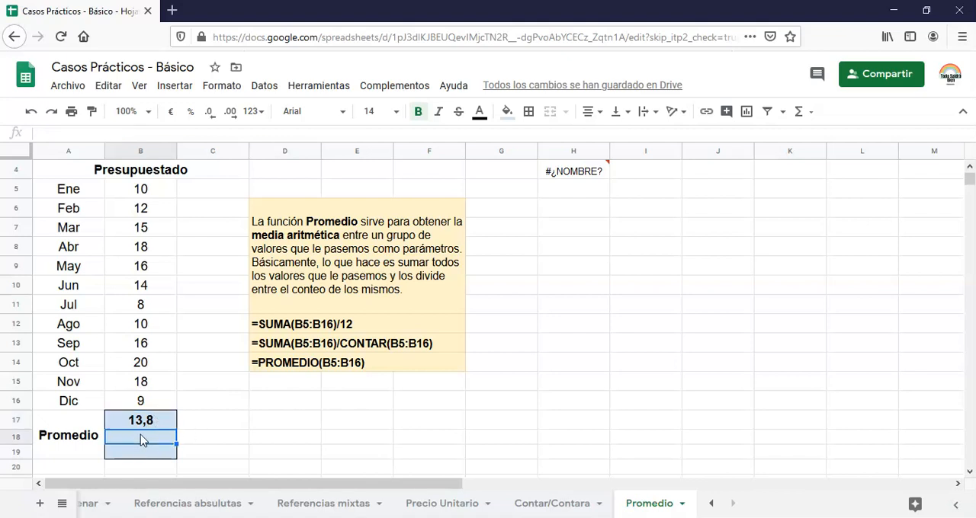
{"action": "type", "text": "="}
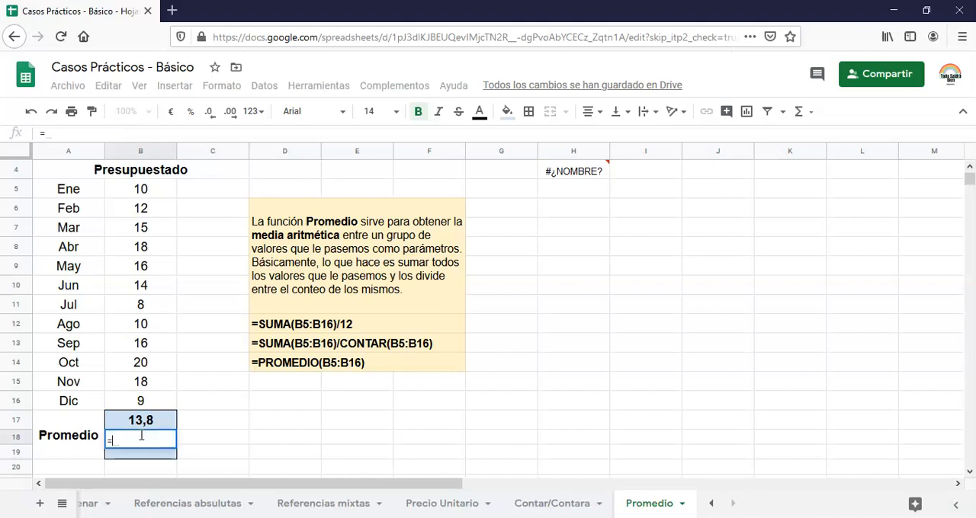
{"action": "type", "text": "sum"}
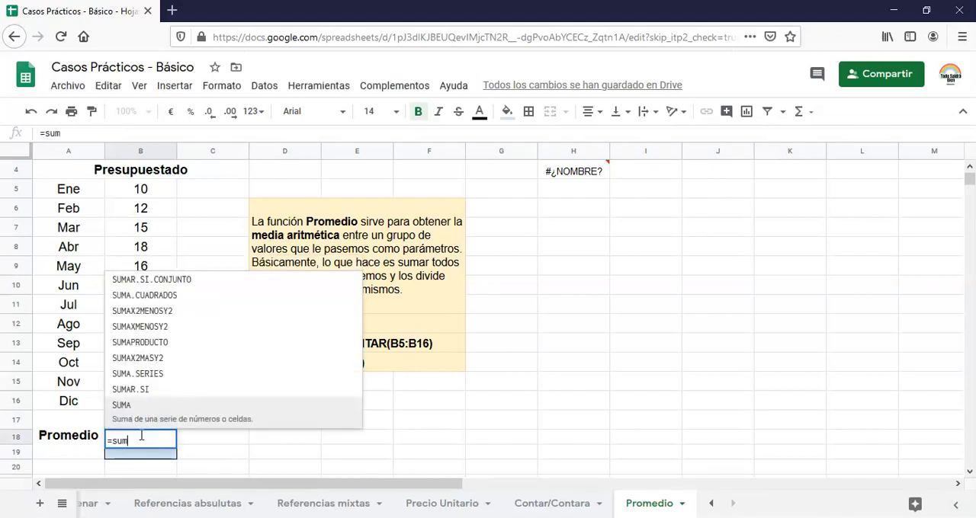
{"action": "type", "text": "a("}
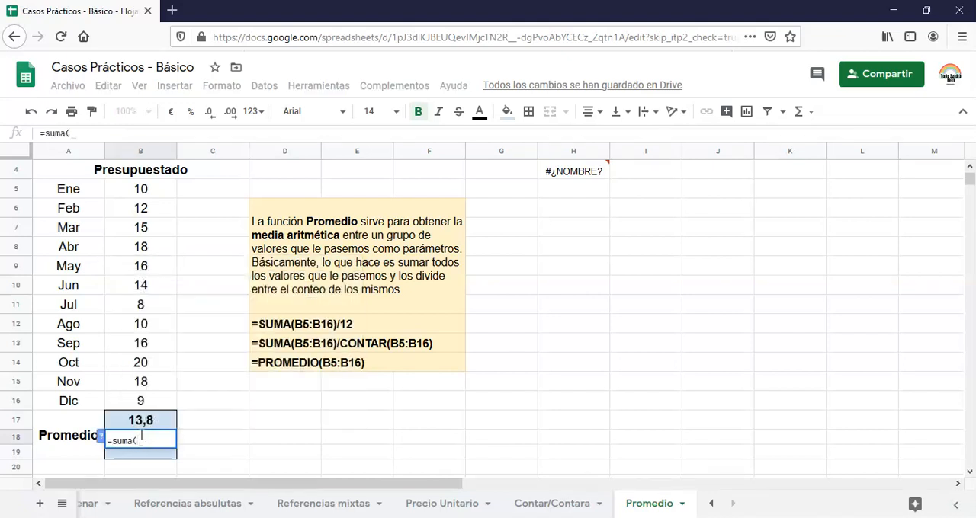
{"action": "left_click", "coordinate": [140, 190]}
{"action": "left_click", "coordinate": [155, 403], "text": "shift"}
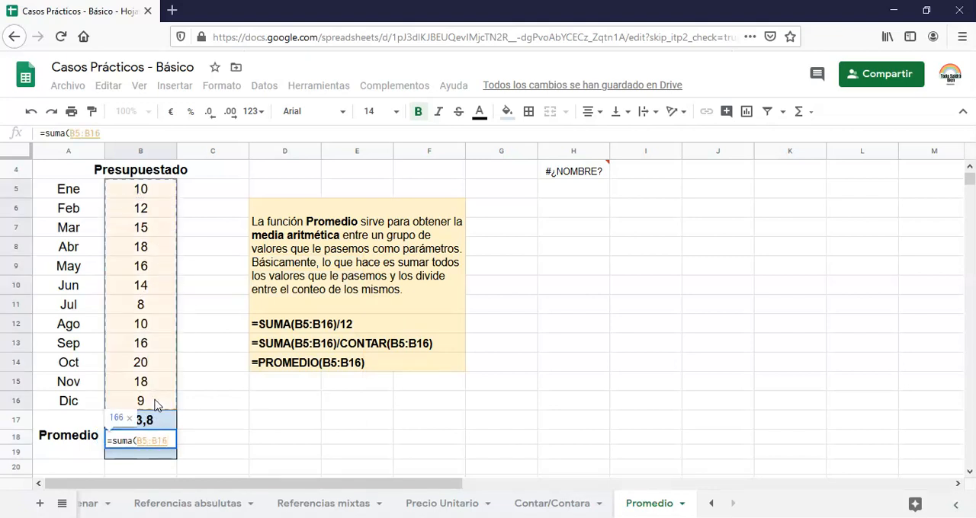
{"action": "type", "text": ")"}
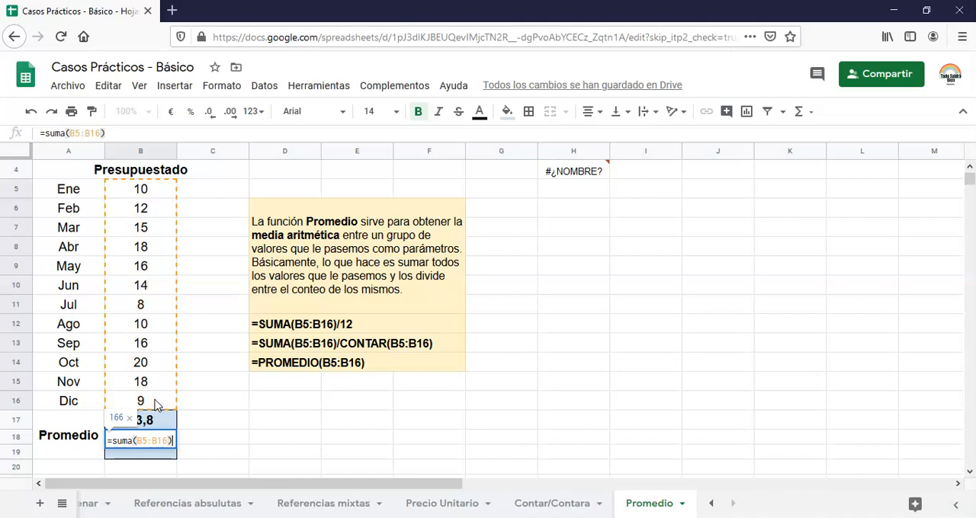
{"action": "type", "text": "/"}
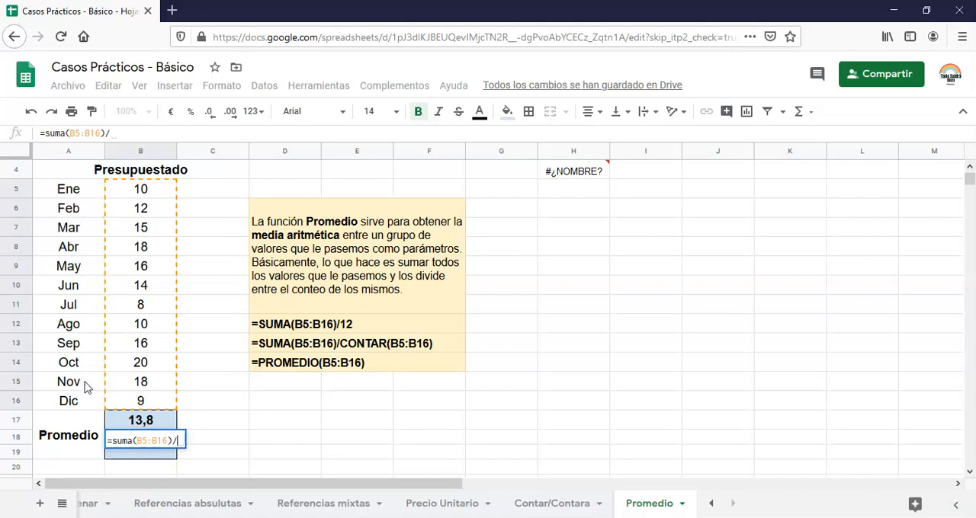
{"action": "type", "text": "12"}
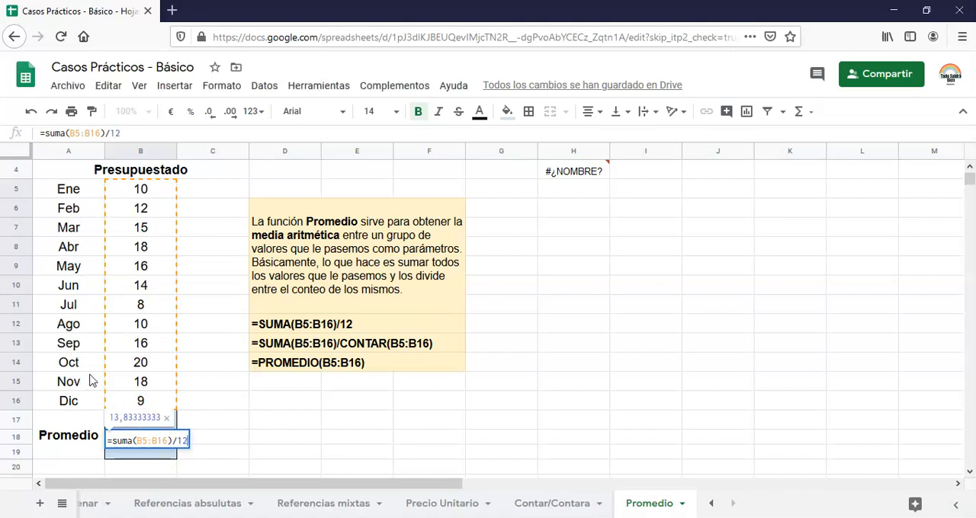
{"action": "key", "text": "Return"}
Format the SUMA-based average in cell B18 to show one decimal place.
{"action": "key", "text": "Up"}
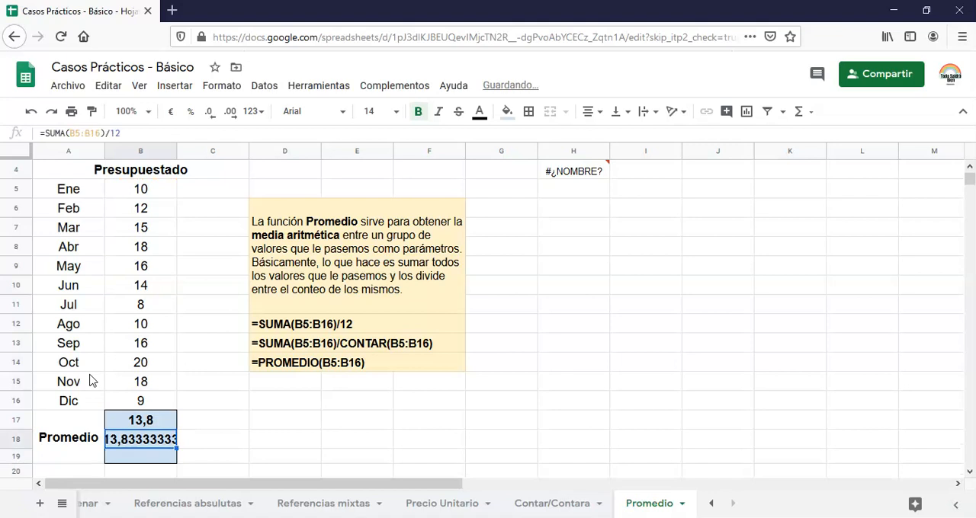
{"action": "left_click", "coordinate": [212, 117]}
{"action": "left_click", "coordinate": [212, 117]}
{"action": "left_click", "coordinate": [211, 117]}
{"action": "left_click", "coordinate": [211, 117]}
{"action": "left_click", "coordinate": [211, 117]}
{"action": "left_click", "coordinate": [211, 116]}
{"action": "left_click", "coordinate": [211, 117]}
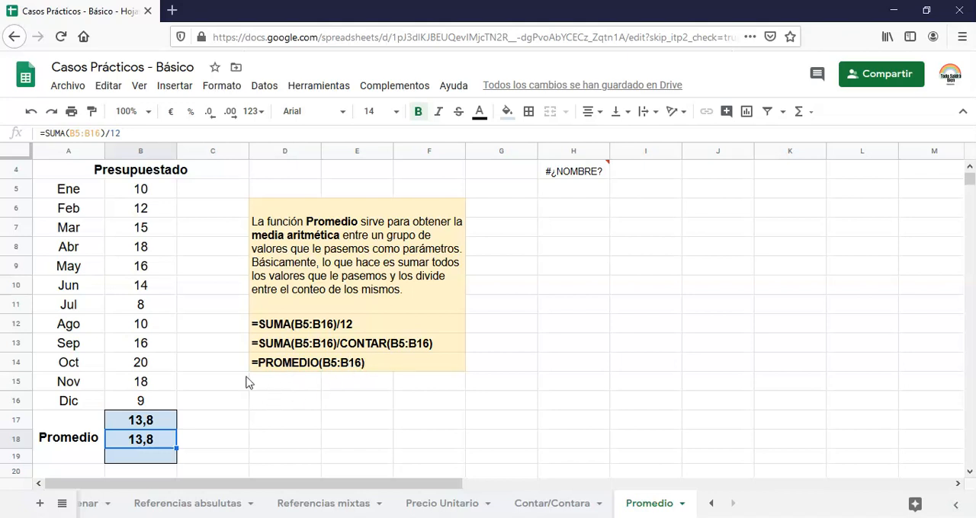
Examine and compare the formulas behind the two averages in cells B17 and B18.
{"action": "left_click", "coordinate": [155, 426]}
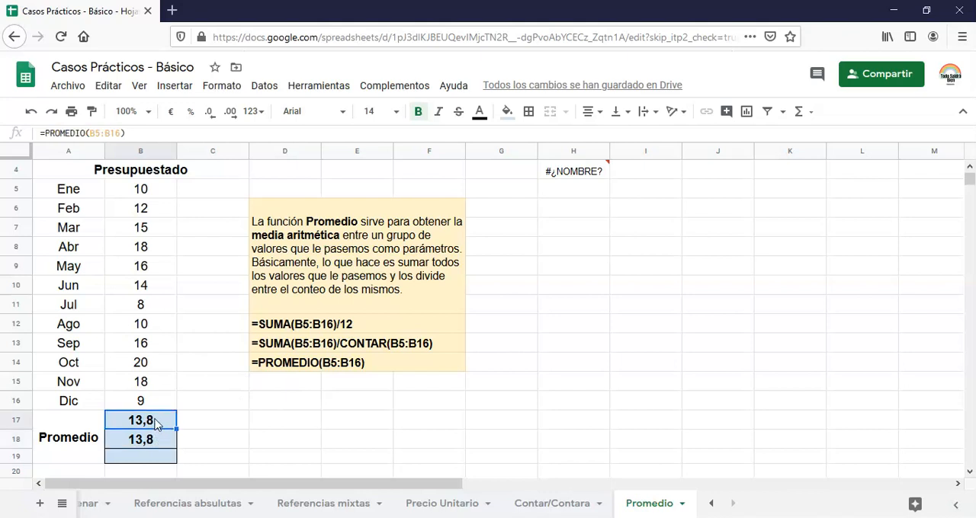
{"action": "double_click", "coordinate": [160, 419]}
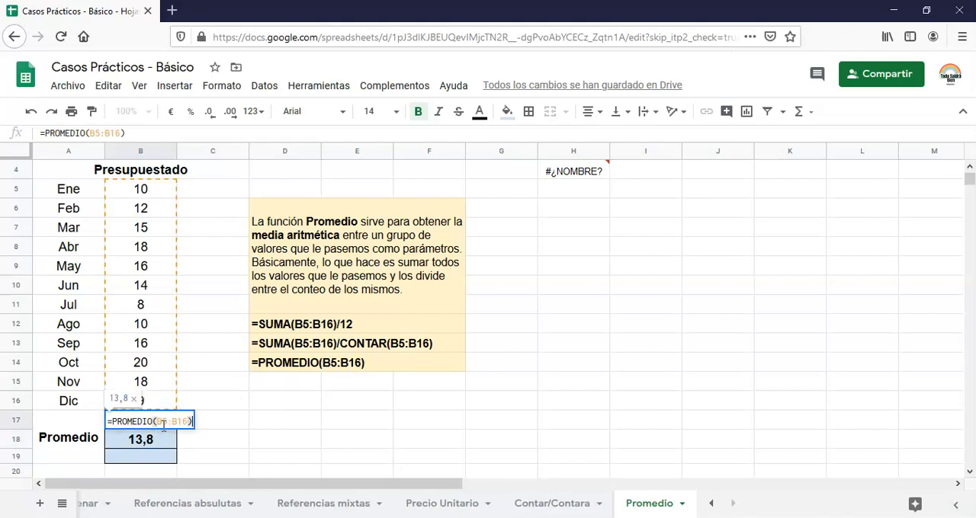
{"action": "left_click", "coordinate": [156, 439]}
{"action": "double_click", "coordinate": [156, 439]}
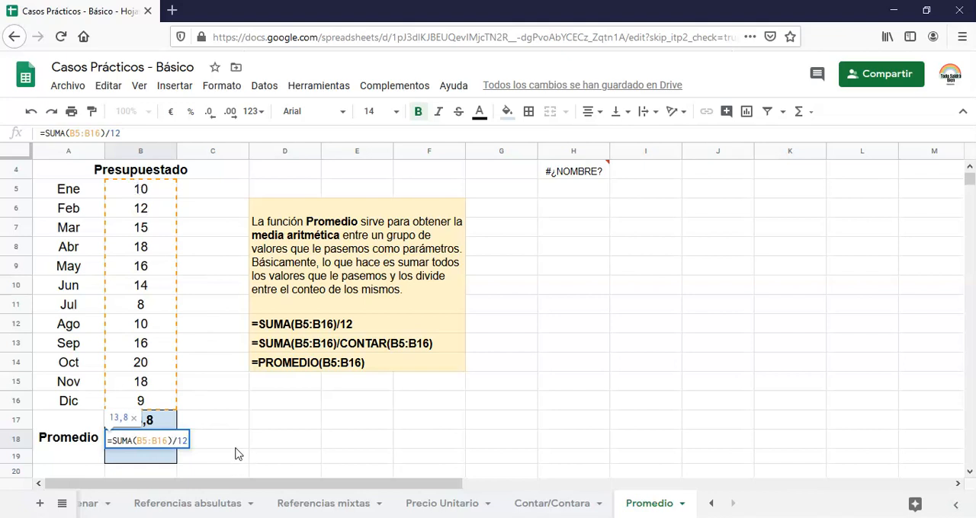
Calculate the average in cell D18 by adding each month's cell individually: =(B5+B6+B7+B8+B9+B10+B11+B12+B13+B14+B15+B16)/12.
{"action": "left_click", "coordinate": [267, 448]}
{"action": "type", "text": "=("}
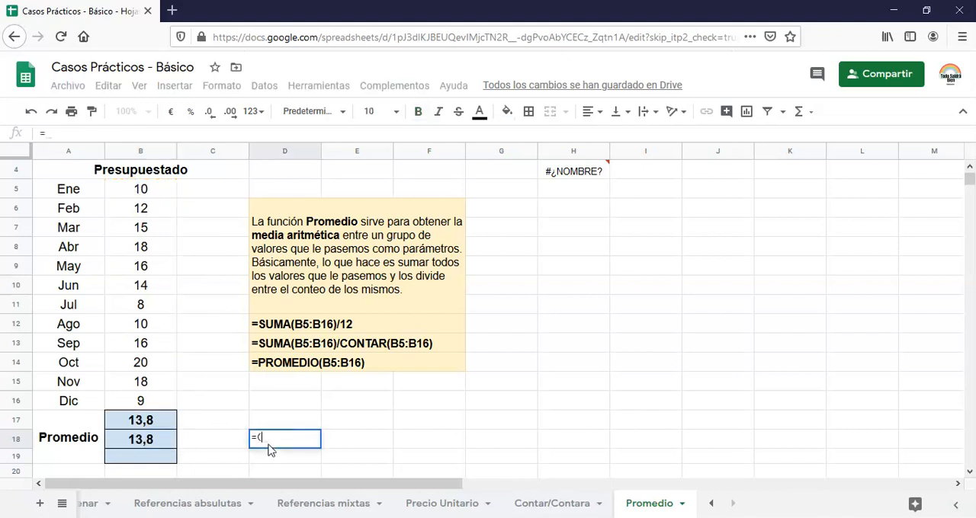
{"action": "left_click", "coordinate": [150, 191]}
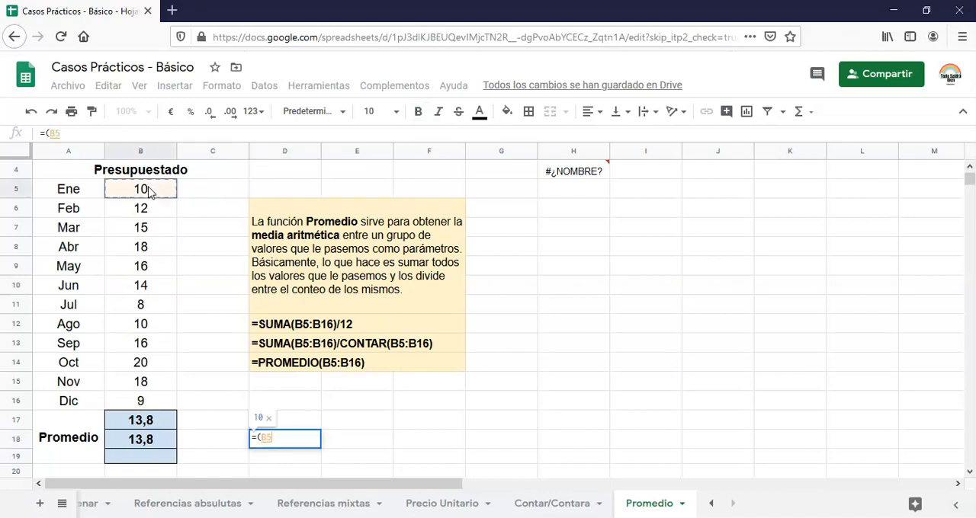
{"action": "type", "text": "+"}
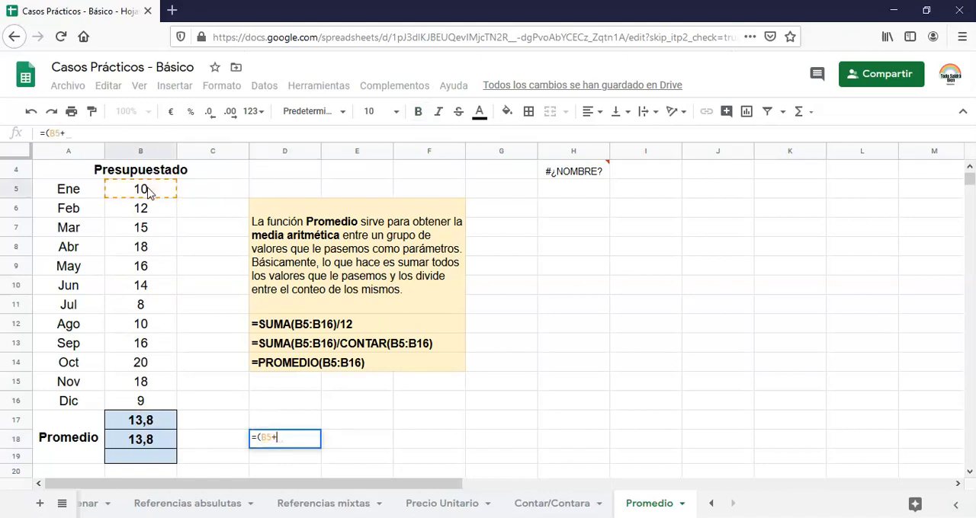
{"action": "left_click", "coordinate": [141, 215]}
{"action": "type", "text": "+"}
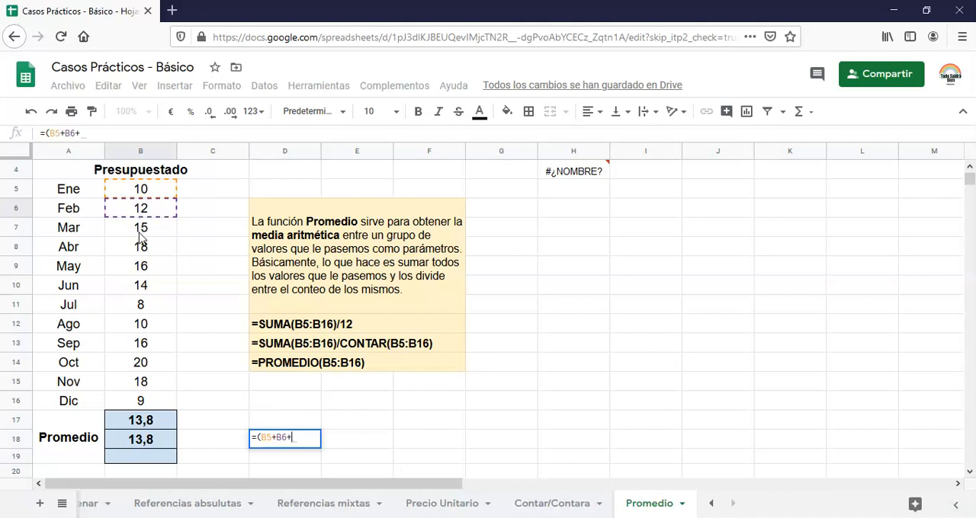
{"action": "left_click", "coordinate": [141, 232]}
{"action": "type", "text": "+"}
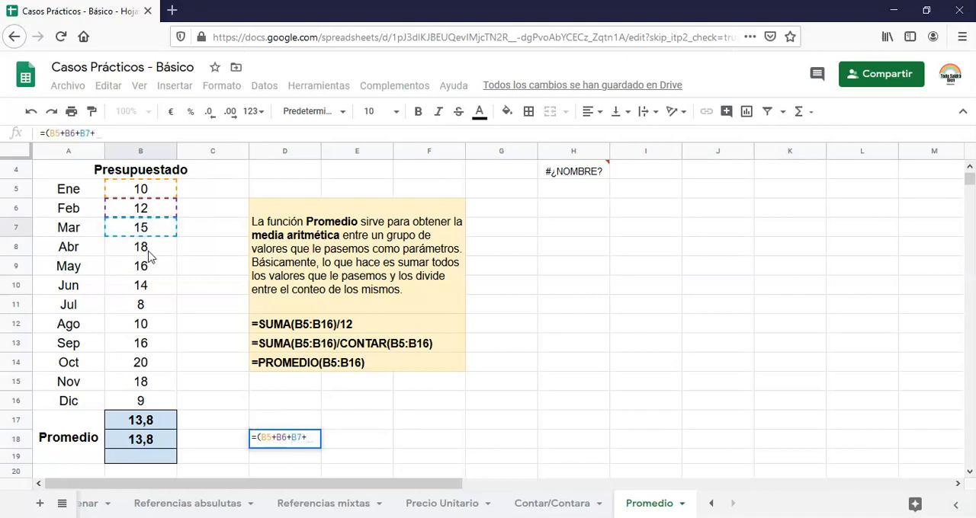
{"action": "left_click", "coordinate": [150, 253]}
{"action": "type", "text": "+"}
{"action": "left_click", "coordinate": [149, 268]}
{"action": "type", "text": "+"}
{"action": "left_click", "coordinate": [151, 287]}
{"action": "type", "text": "+"}
{"action": "left_click", "coordinate": [153, 308]}
{"action": "type", "text": "+"}
{"action": "left_click", "coordinate": [153, 326]}
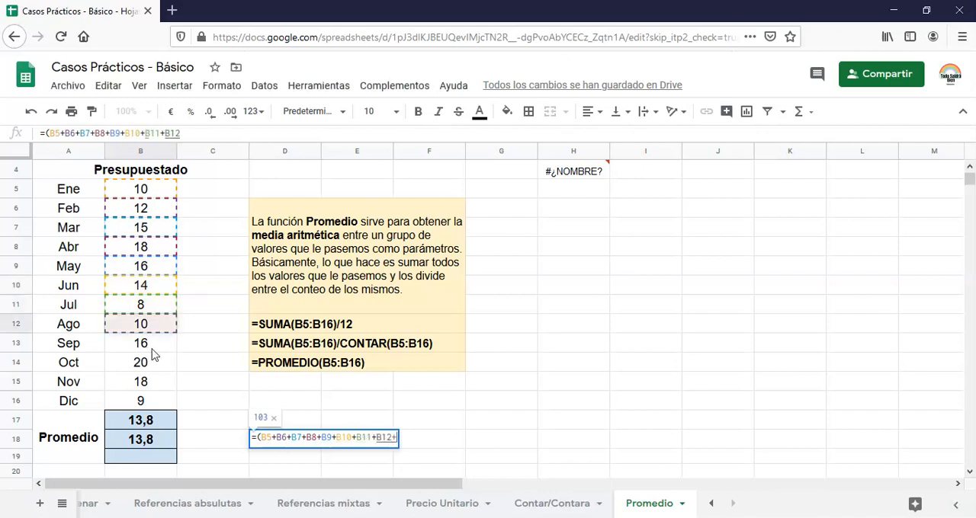
{"action": "type", "text": "+"}
{"action": "left_click", "coordinate": [151, 346]}
{"action": "type", "text": "+"}
{"action": "left_click", "coordinate": [144, 369]}
{"action": "type", "text": "+"}
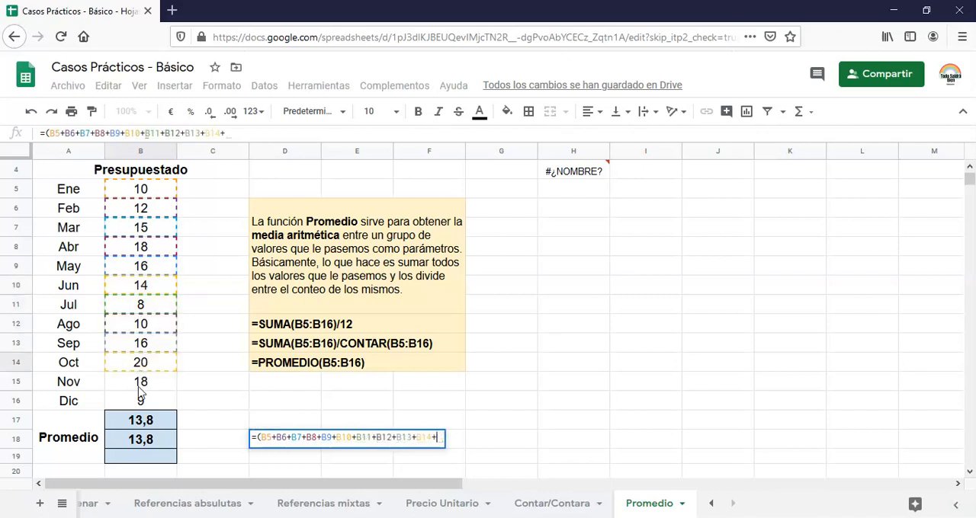
{"action": "left_click", "coordinate": [142, 389]}
{"action": "type", "text": "+"}
{"action": "left_click", "coordinate": [139, 407]}
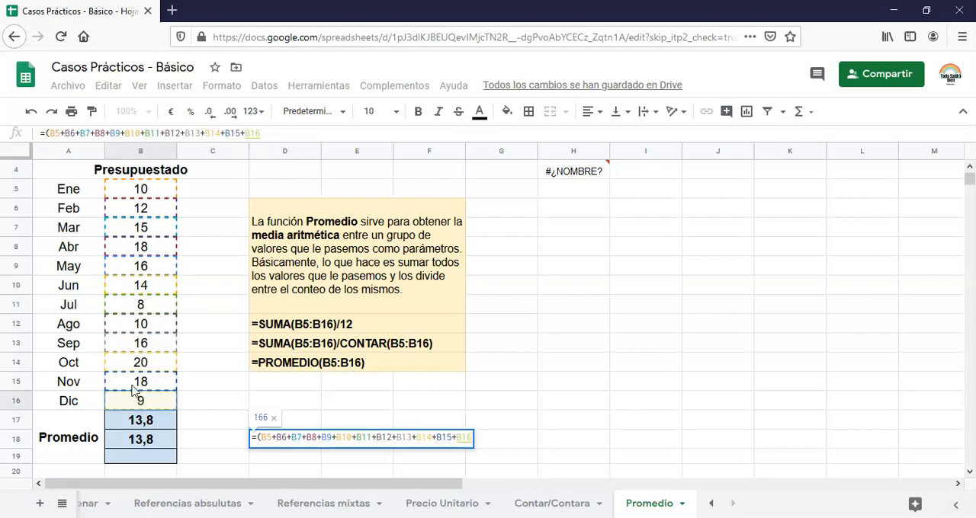
{"action": "type", "text": ")/12"}
{"action": "key", "text": "Return"}
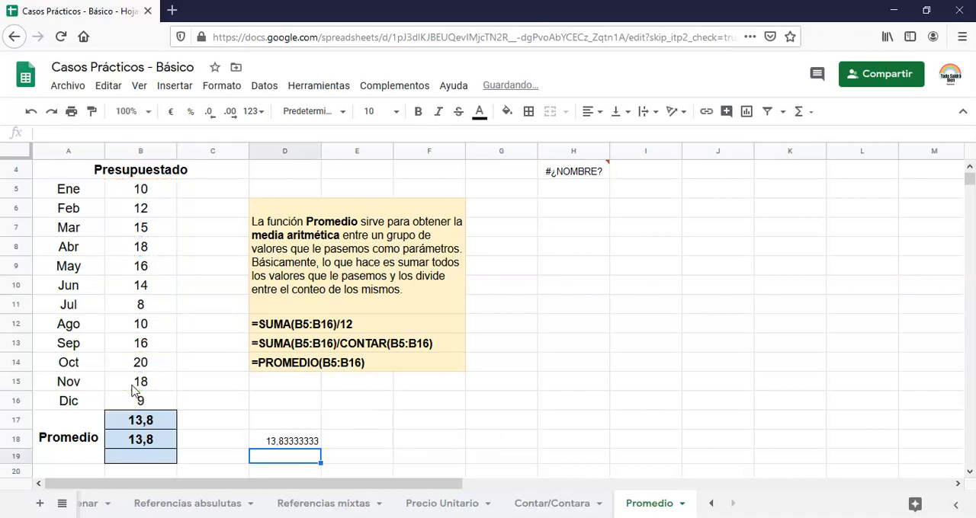
{"action": "left_click", "coordinate": [286, 440]}
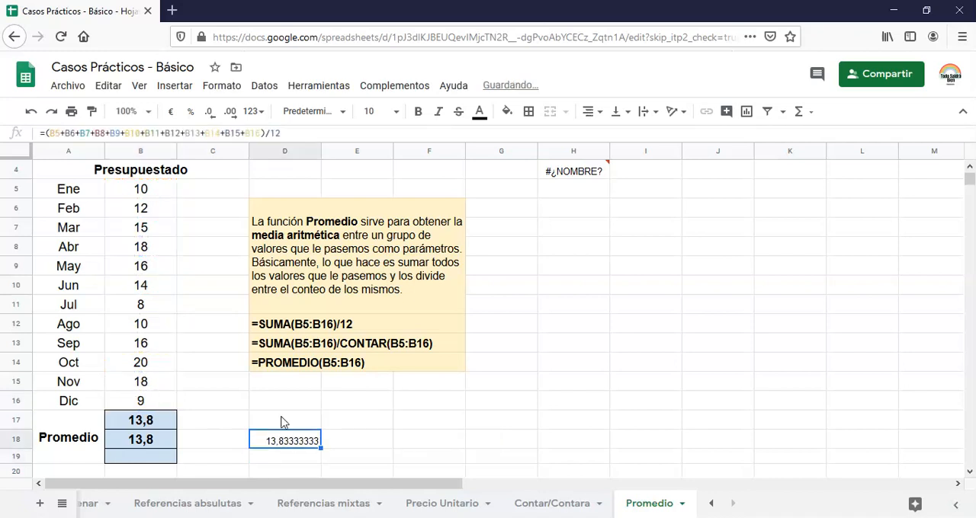
Format the manually summed average in cell D18 to show one decimal place.
{"action": "left_click", "coordinate": [212, 114]}
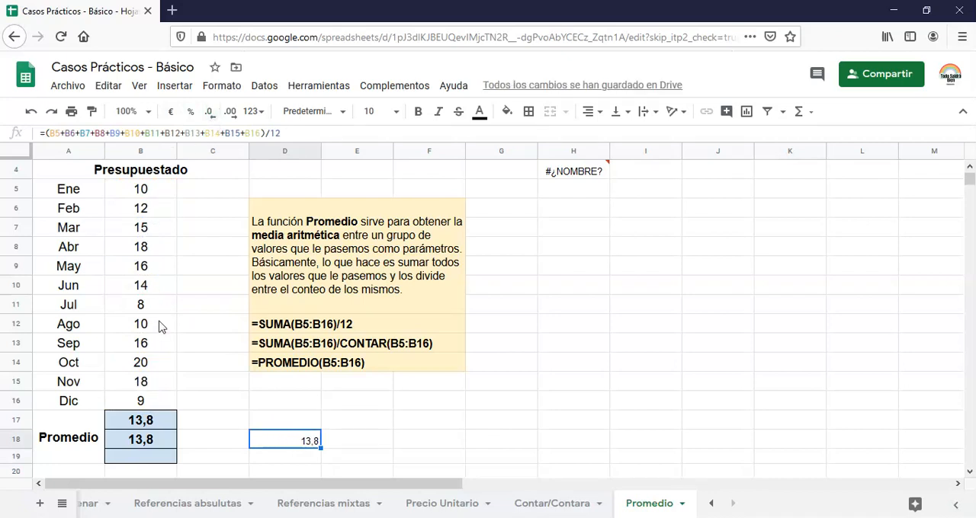
Calculate the average in cell B19 by dividing the monthly sum by the count of numeric values: =SUMA(B5:B16)/CONTAR(B5:B16).
{"action": "left_click", "coordinate": [149, 458]}
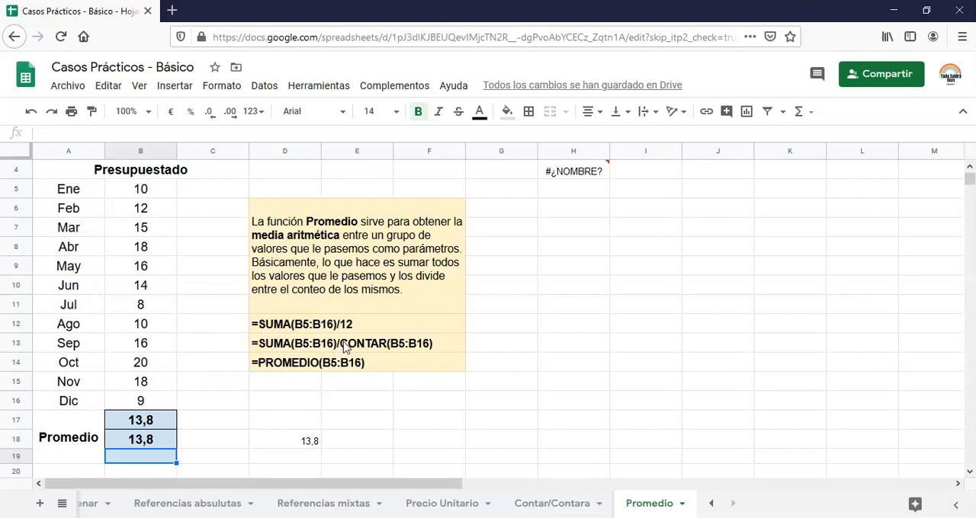
{"action": "type", "text": "=suma"}
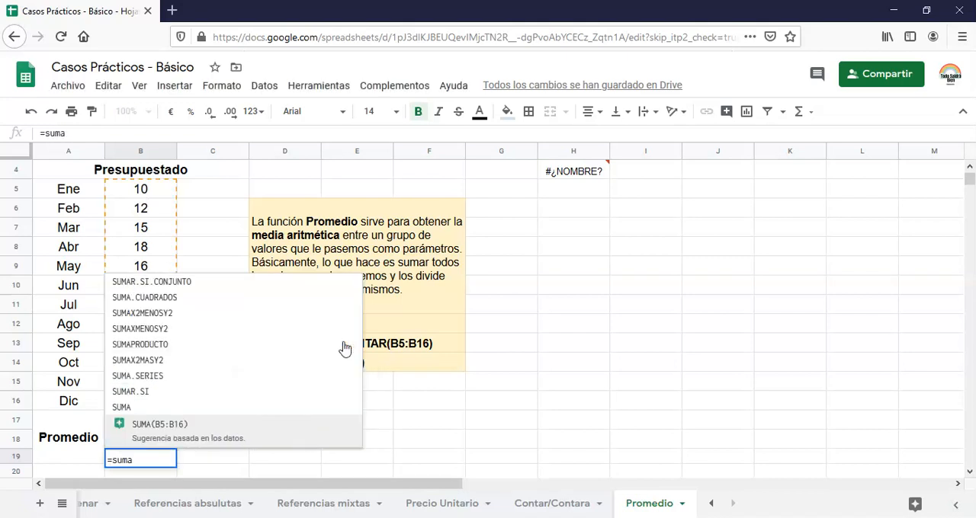
{"action": "type", "text": "("}
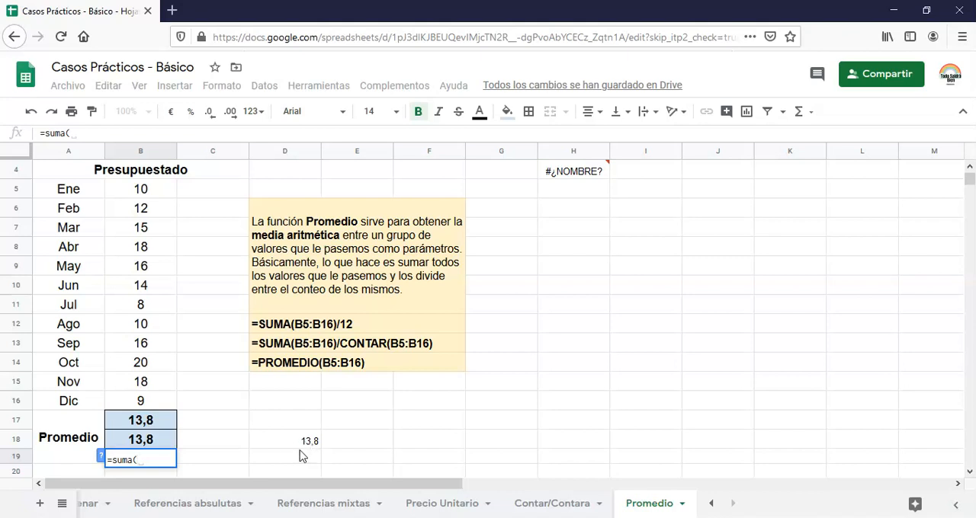
{"action": "left_click", "coordinate": [138, 194]}
{"action": "left_click", "coordinate": [151, 397], "text": "shift"}
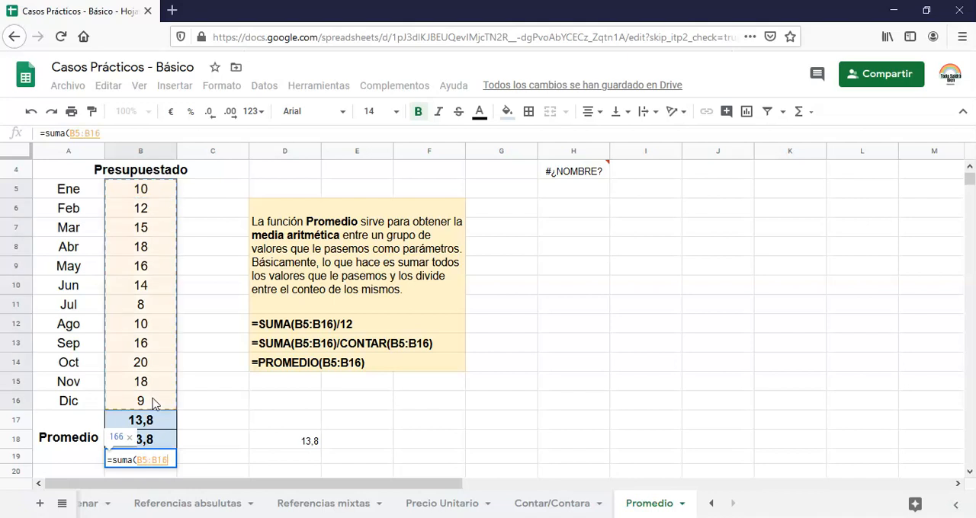
{"action": "type", "text": ")/"}
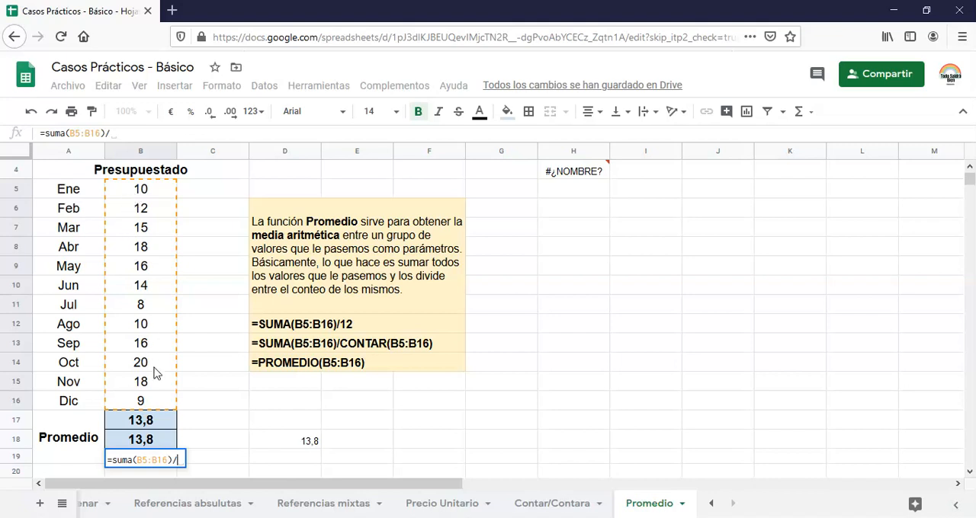
{"action": "left_click", "coordinate": [145, 192]}
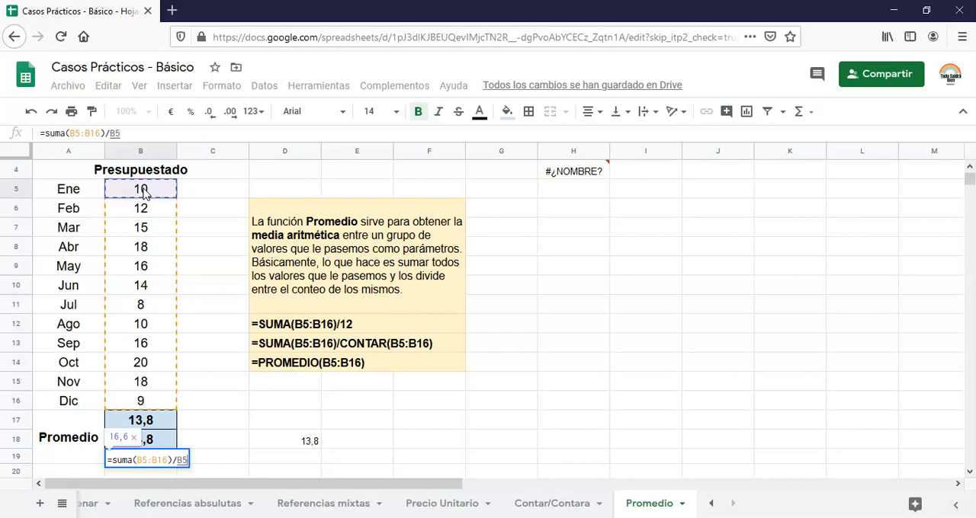
{"action": "key", "text": "BackSpace"}
{"action": "key", "text": "BackSpace"}
{"action": "type", "text": "conta"}
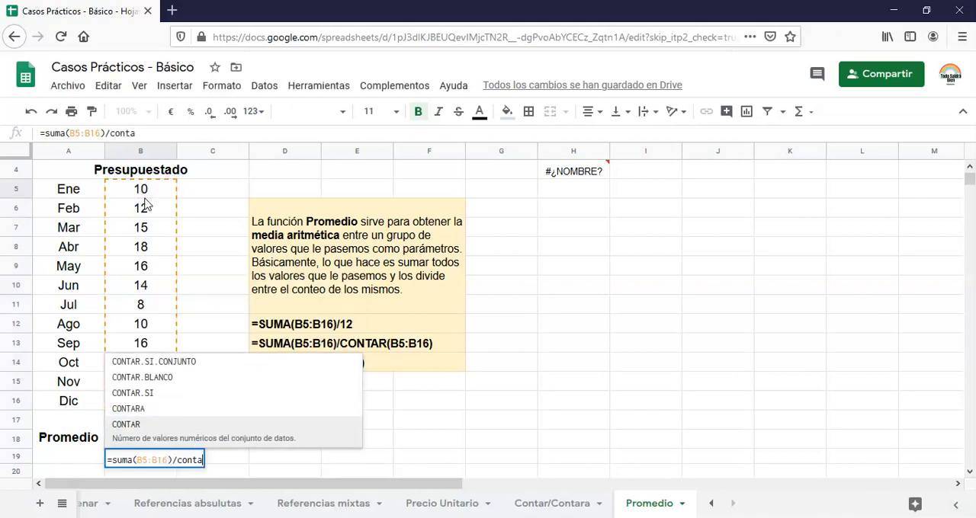
{"action": "type", "text": "r("}
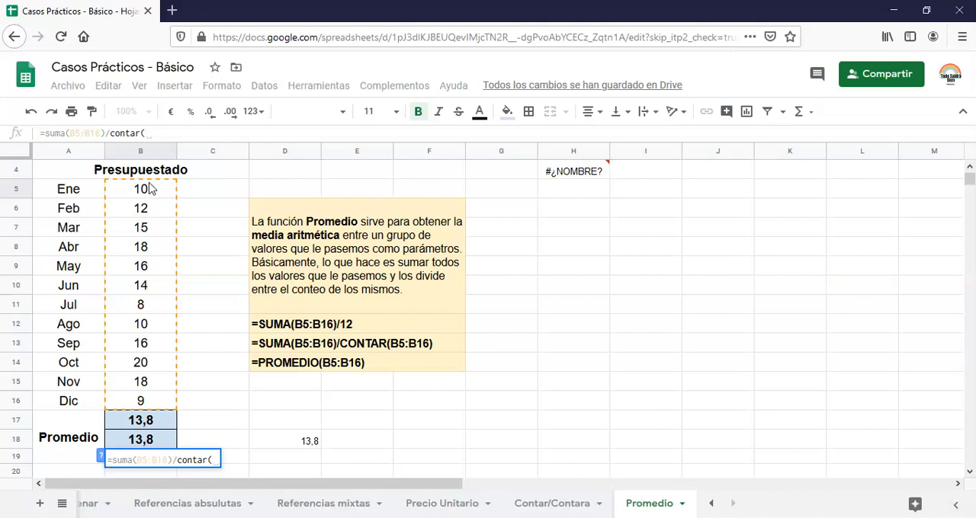
{"action": "left_click_drag", "start_coordinate": [150, 196], "coordinate": [174, 401]}
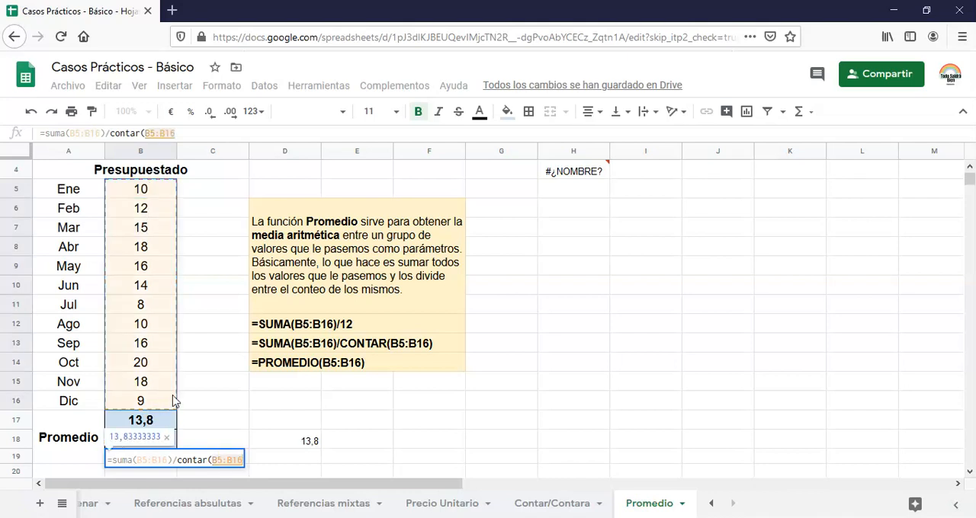
{"action": "type", "text": ")"}
{"action": "key", "text": "Return"}
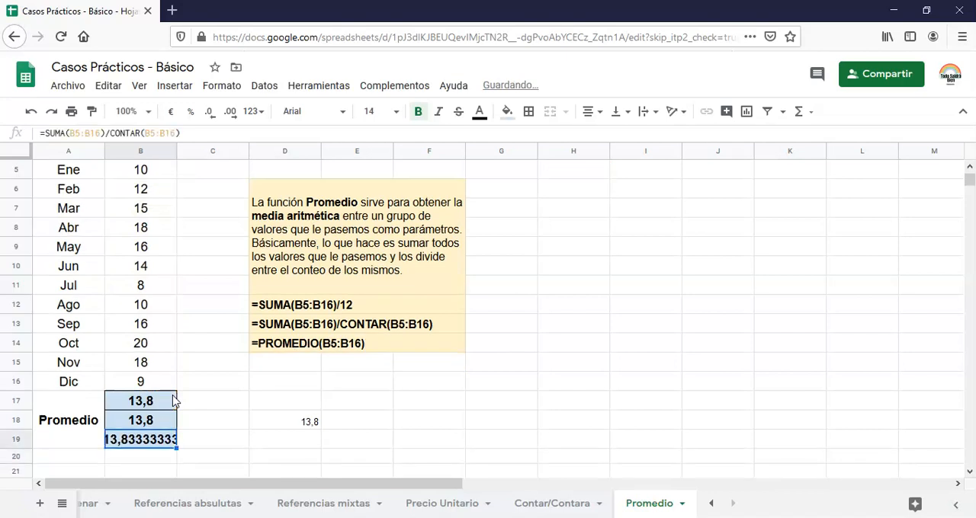
Format the CONTAR-based average in cell B19 to show one decimal place.
{"action": "left_click", "coordinate": [212, 111]}
{"action": "left_click", "coordinate": [212, 112]}
{"action": "left_click", "coordinate": [212, 111]}
{"action": "left_click", "coordinate": [212, 111]}
{"action": "left_click", "coordinate": [211, 112]}
{"action": "left_click", "coordinate": [212, 111]}
{"action": "left_click", "coordinate": [212, 112]}
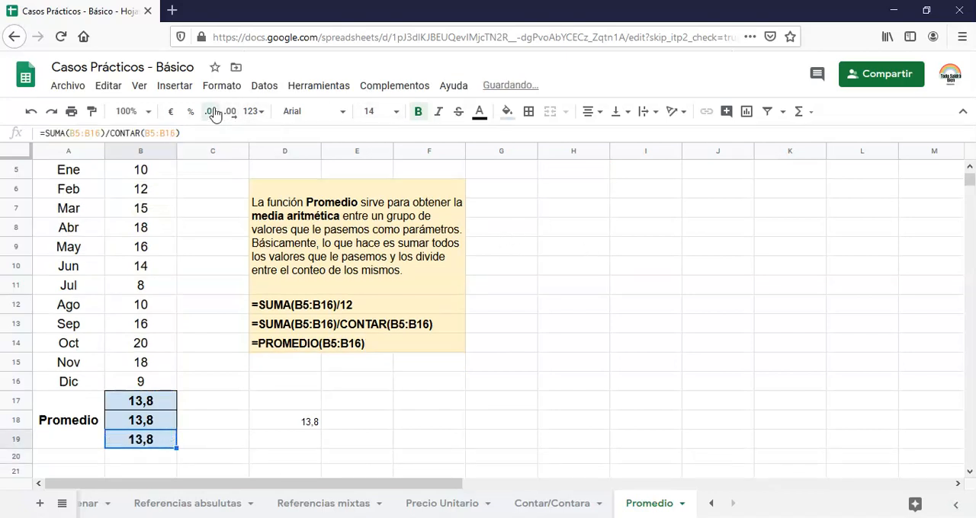
Calculate the average in cell D19 by dividing the monthly sum by the count of month names: =SUMA(B5:B16)/CONTARA(A5:A16).
{"action": "scroll", "coordinate": [166, 286], "scroll_direction": "up", "scroll_amount": 1}
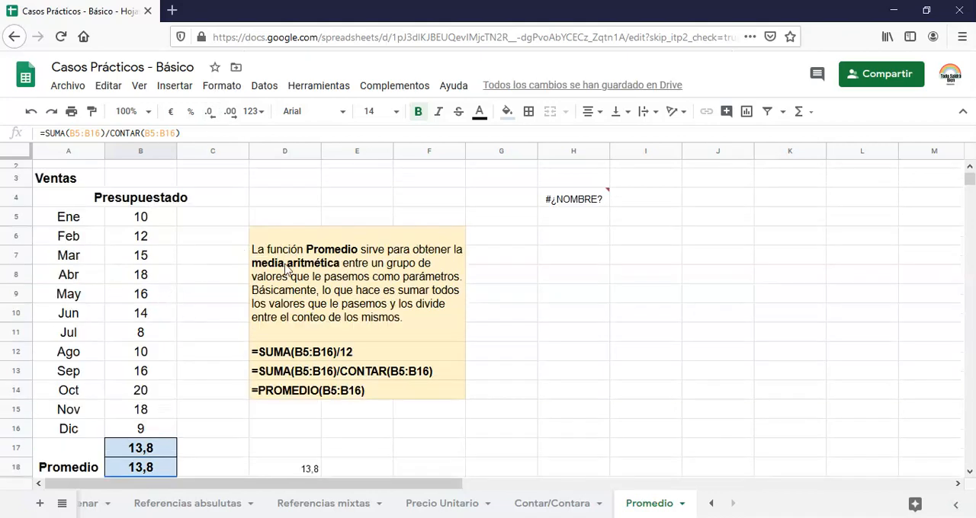
{"action": "scroll", "coordinate": [186, 247], "scroll_direction": "down", "scroll_amount": 1}
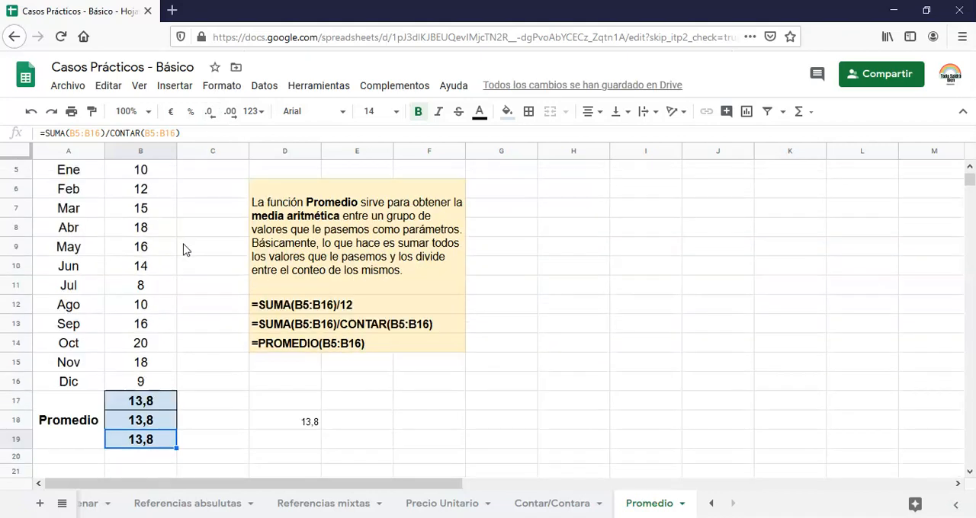
{"action": "left_click", "coordinate": [316, 440]}
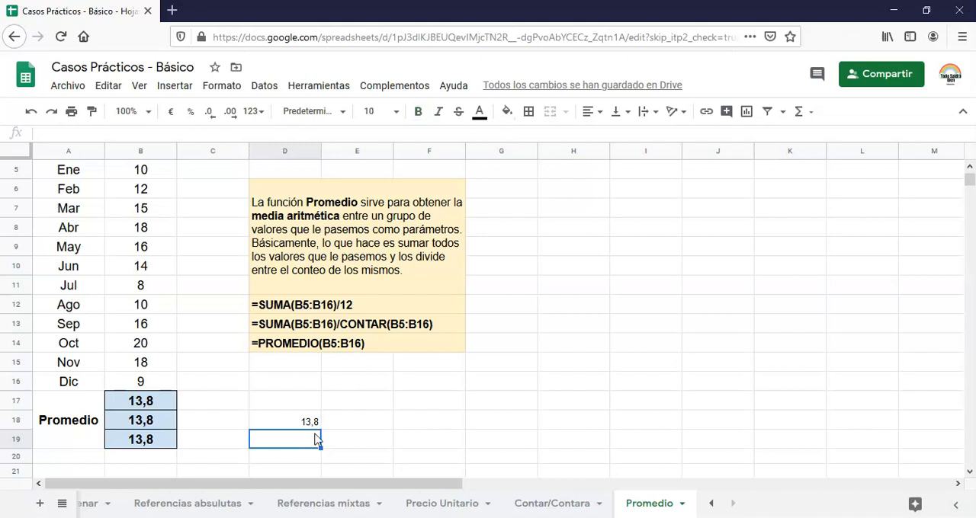
{"action": "key", "text": "Left"}
{"action": "key", "text": "Left"}
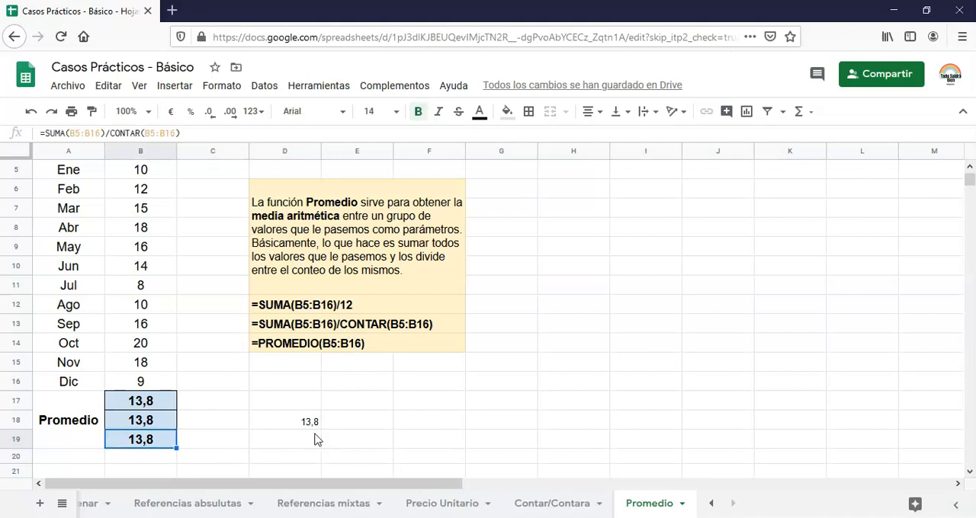
{"action": "key", "text": "Right"}
{"action": "key", "text": "Right"}
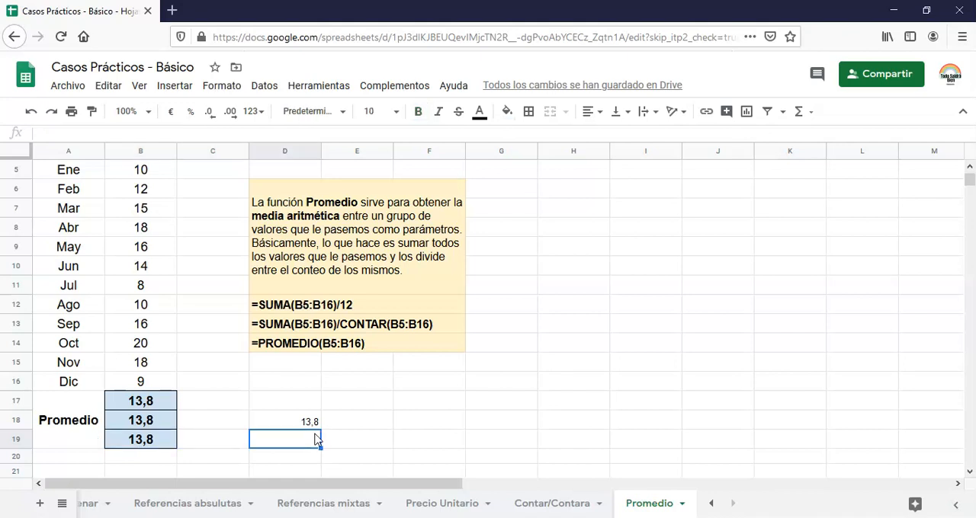
{"action": "type", "text": "=su"}
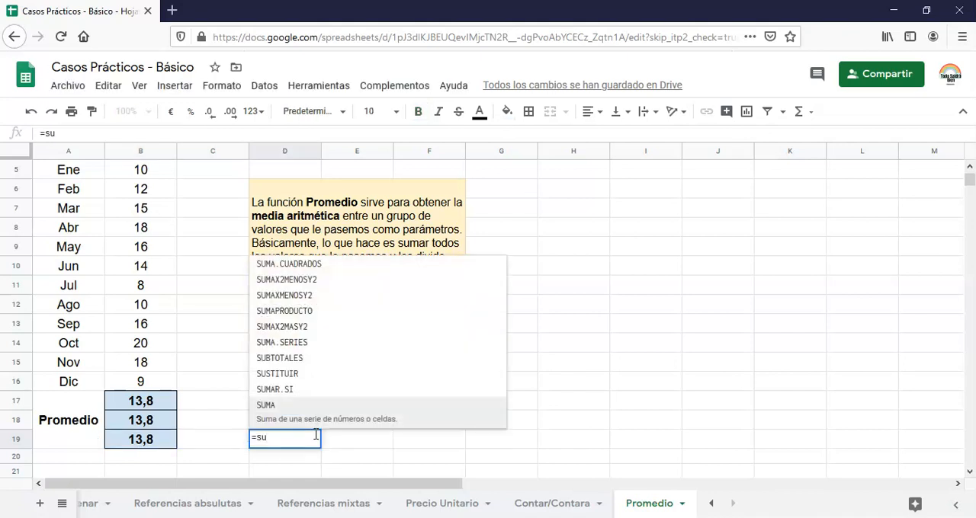
{"action": "type", "text": "ma("}
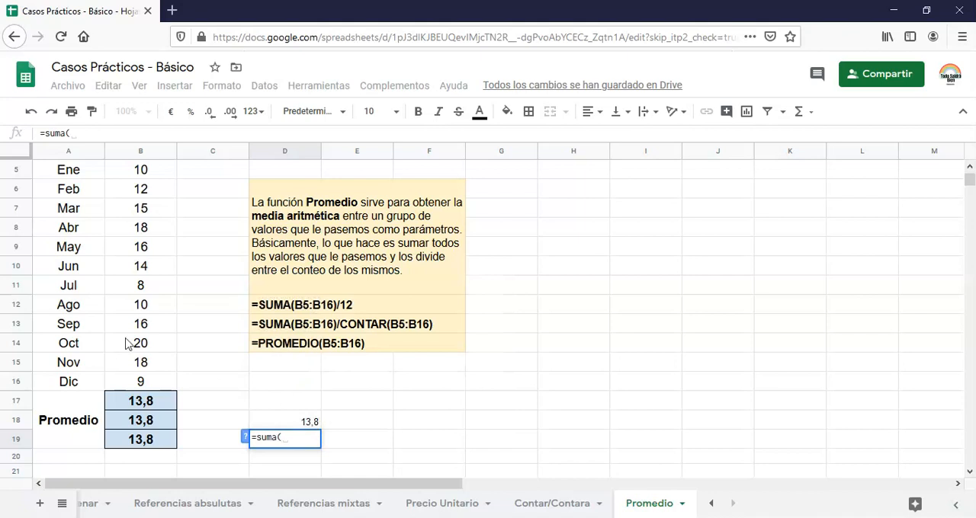
{"action": "left_click", "coordinate": [135, 172]}
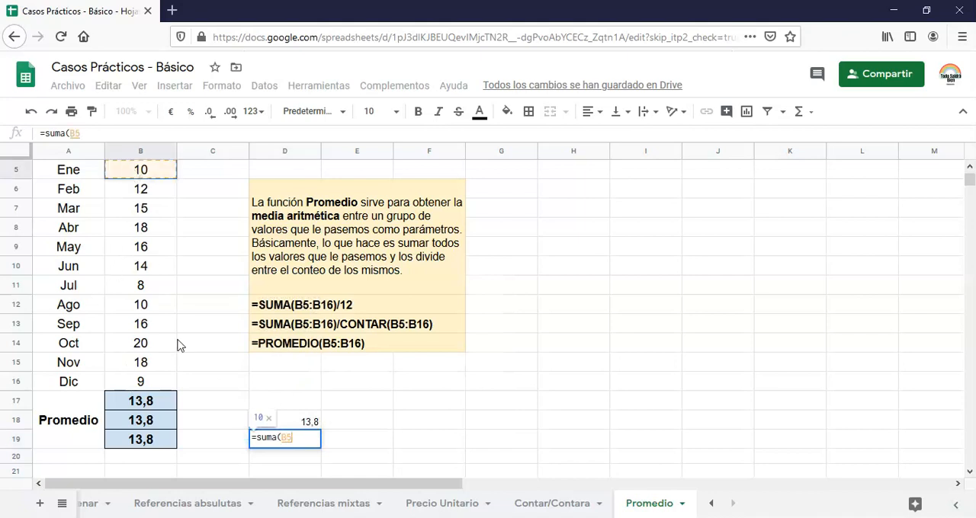
{"action": "left_click", "coordinate": [160, 381], "text": "shift"}
{"action": "type", "text": ")/"}
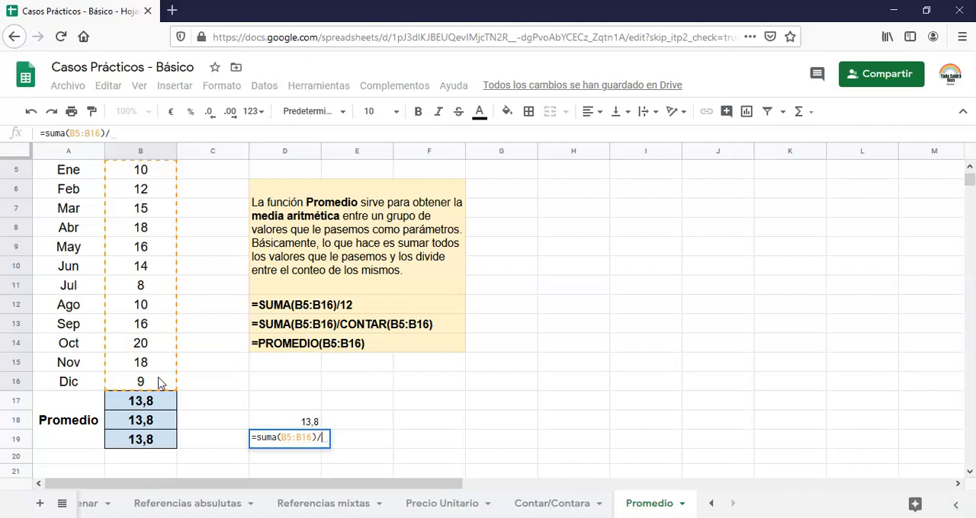
{"action": "type", "text": "contaraç8"}
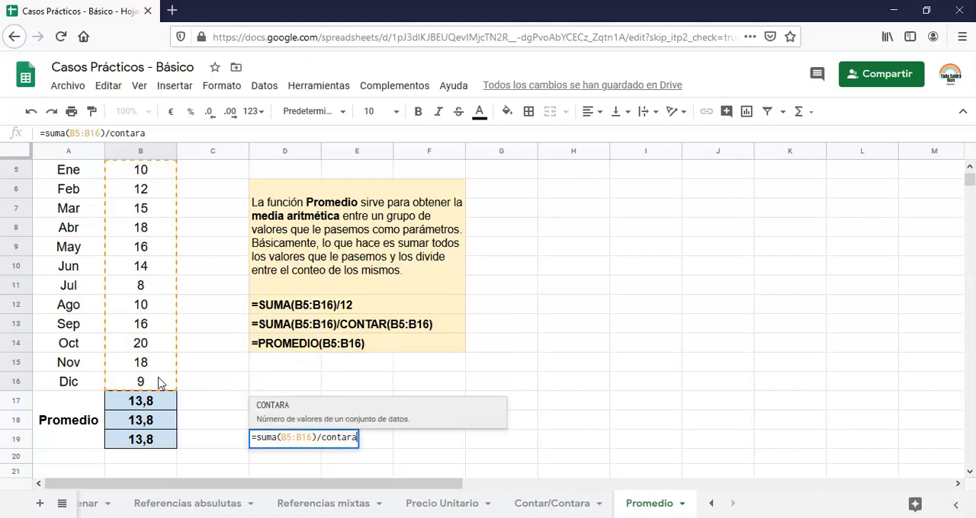
{"action": "key", "text": "BackSpace"}
{"action": "key", "text": "BackSpace"}
{"action": "type", "text": "("}
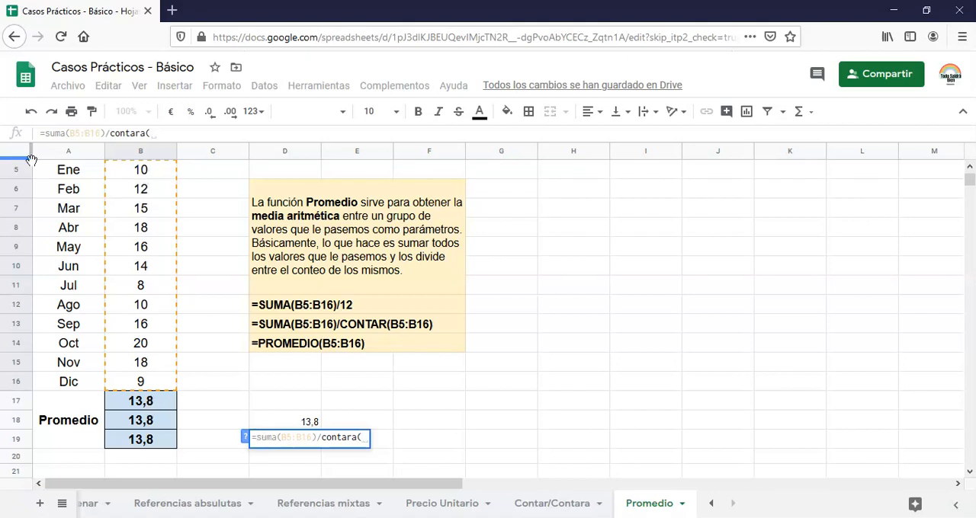
{"action": "left_click", "coordinate": [58, 174]}
{"action": "left_click_drag", "start_coordinate": [65, 380], "coordinate": [67, 381]}
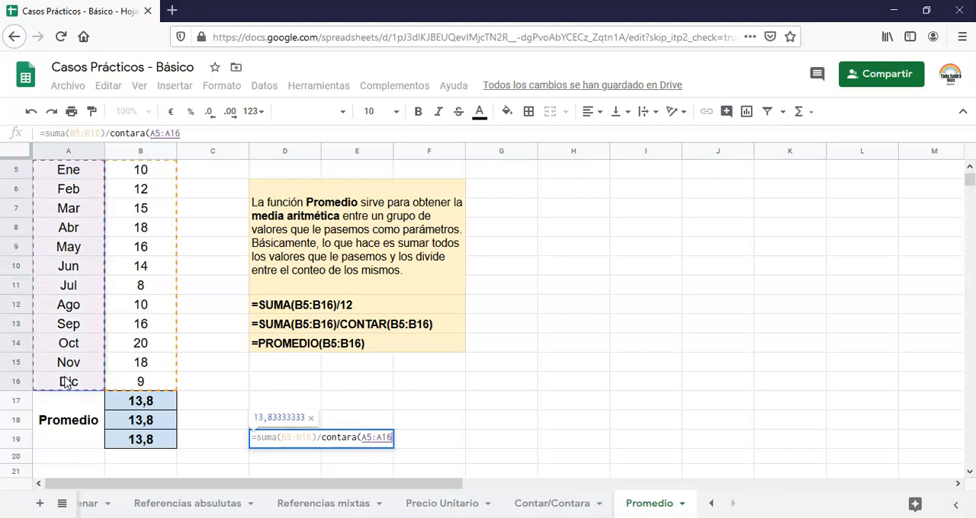
{"action": "key", "text": "Return"}
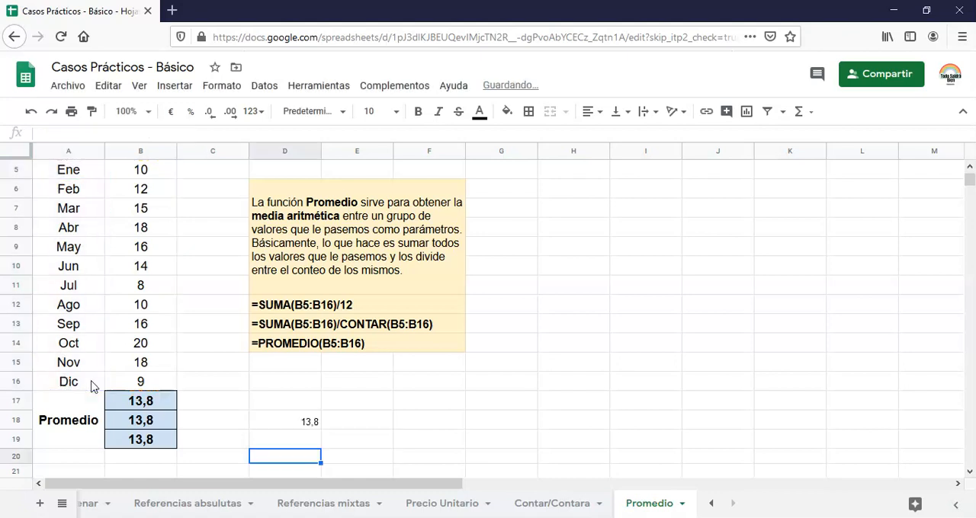
{"action": "key", "text": "Up"}
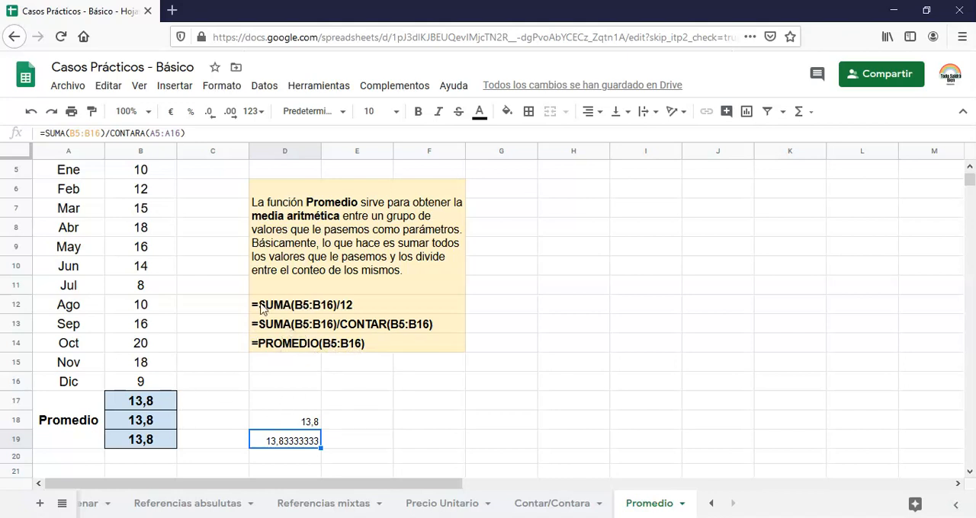
{"action": "scroll", "coordinate": [188, 292], "scroll_direction": "up", "scroll_amount": 1}
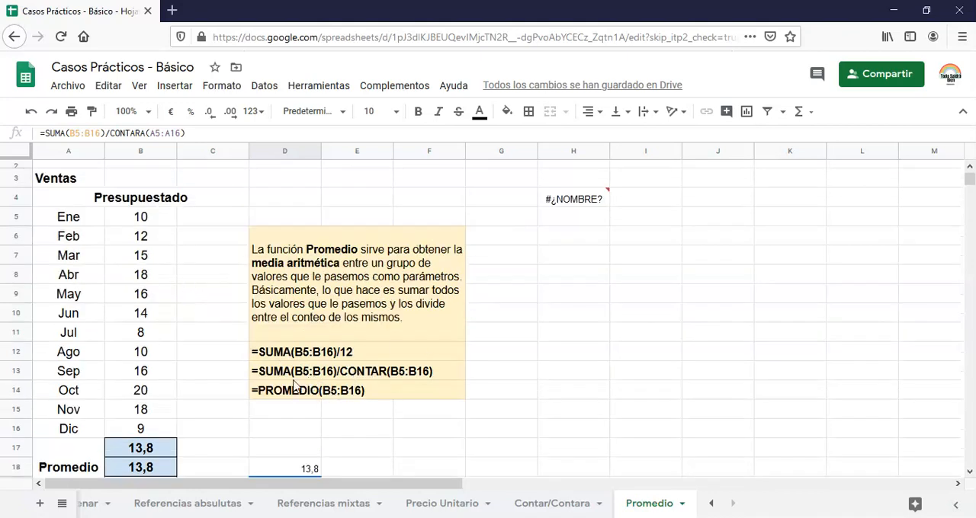
{"action": "scroll", "coordinate": [244, 381], "scroll_direction": "down", "scroll_amount": 1}
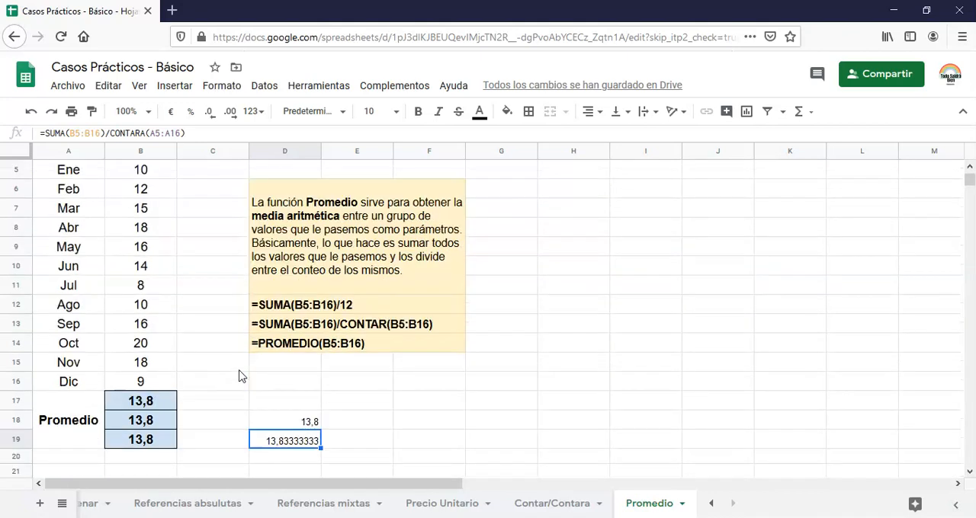